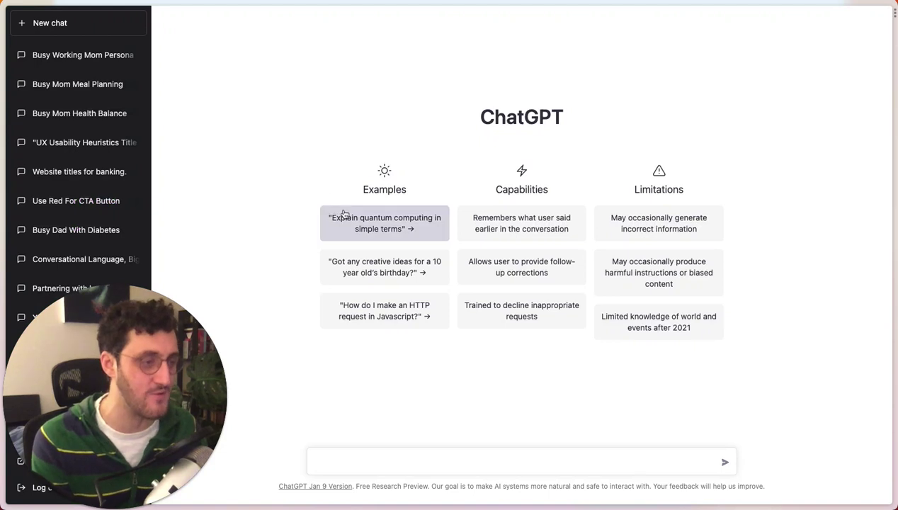
Begin a prompt with "Generate a user persona about a busy mom who lives in the city that"
{"action": "left_click", "coordinate": [346, 457]}
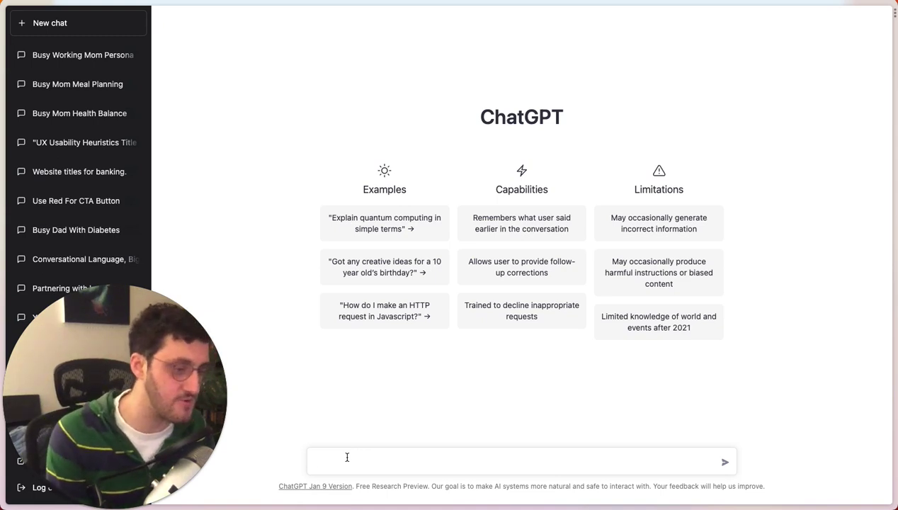
{"action": "type", "text": "General"}
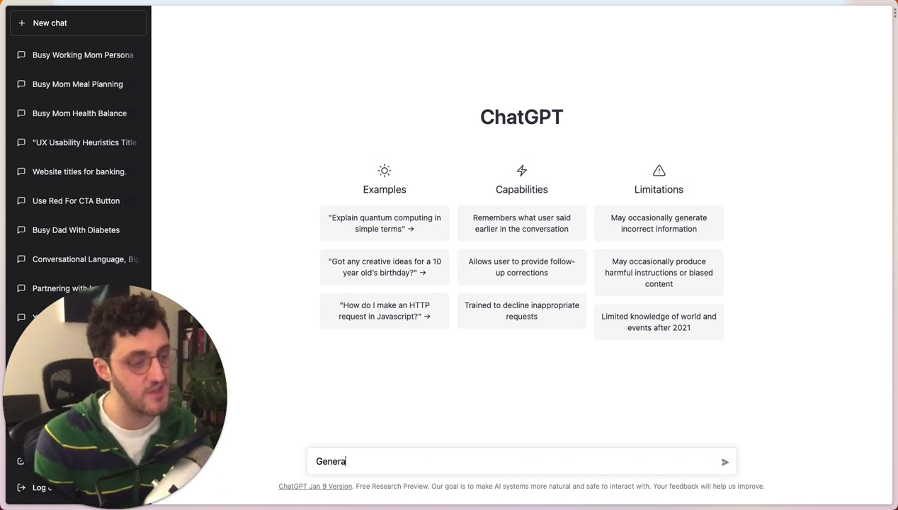
{"action": "key", "text": "BackSpace"}
{"action": "type", "text": "te a us"}
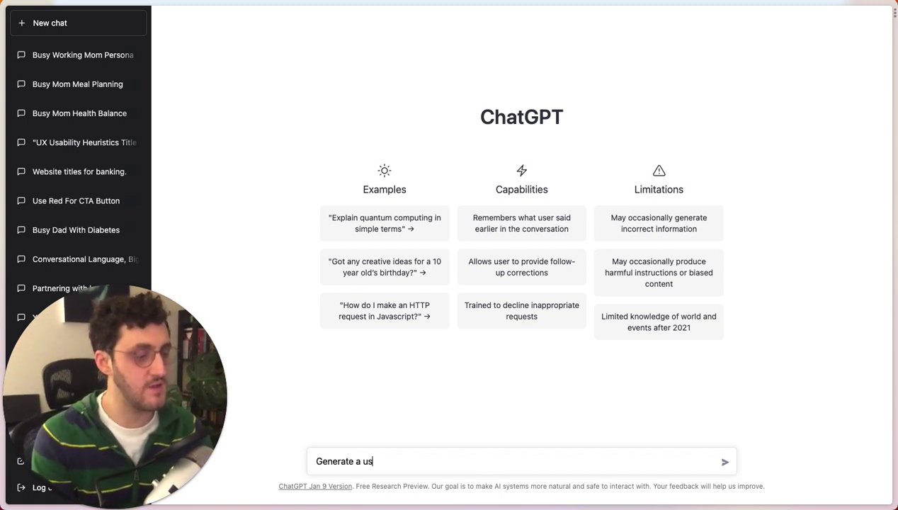
{"action": "type", "text": "er persona "}
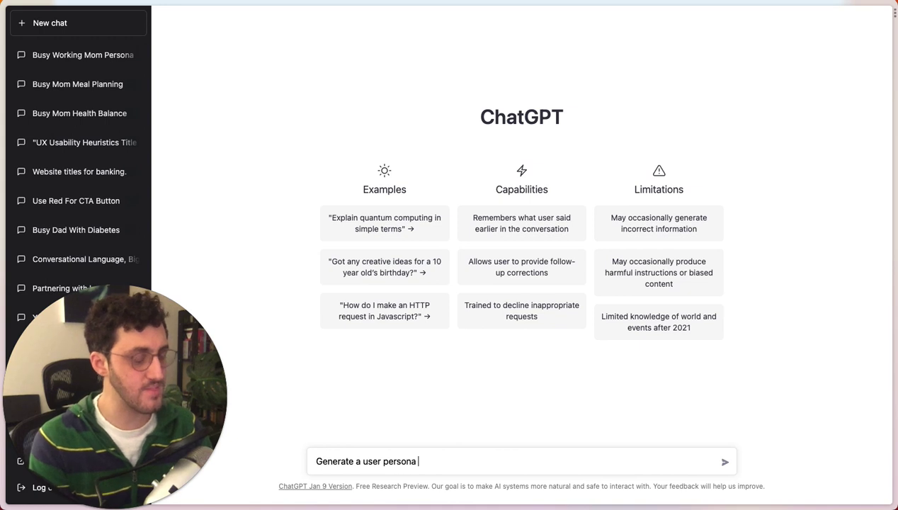
{"action": "type", "text": "about a busy mo"}
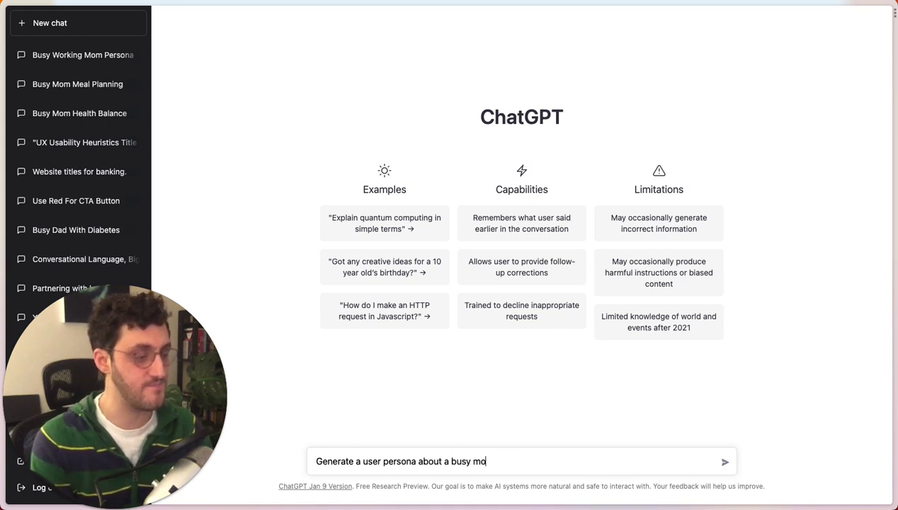
{"action": "type", "text": "m who lives in th"}
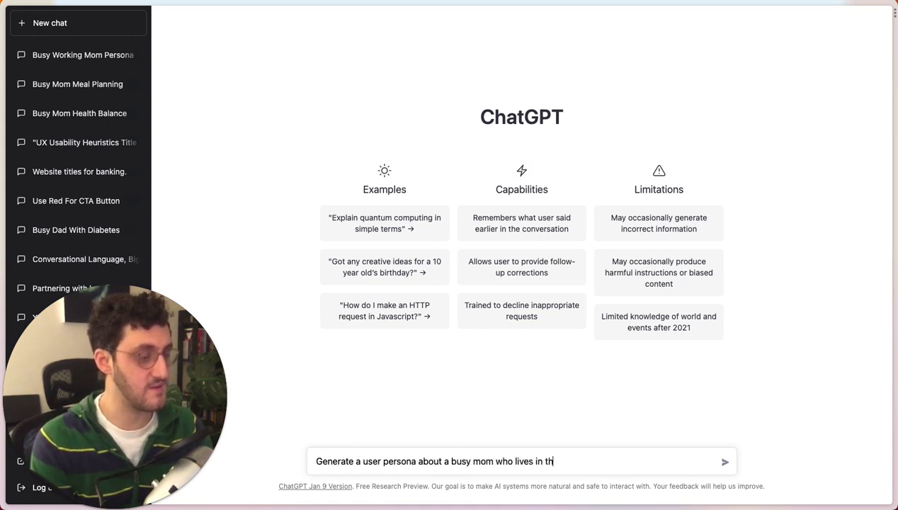
{"action": "type", "text": "e city that "}
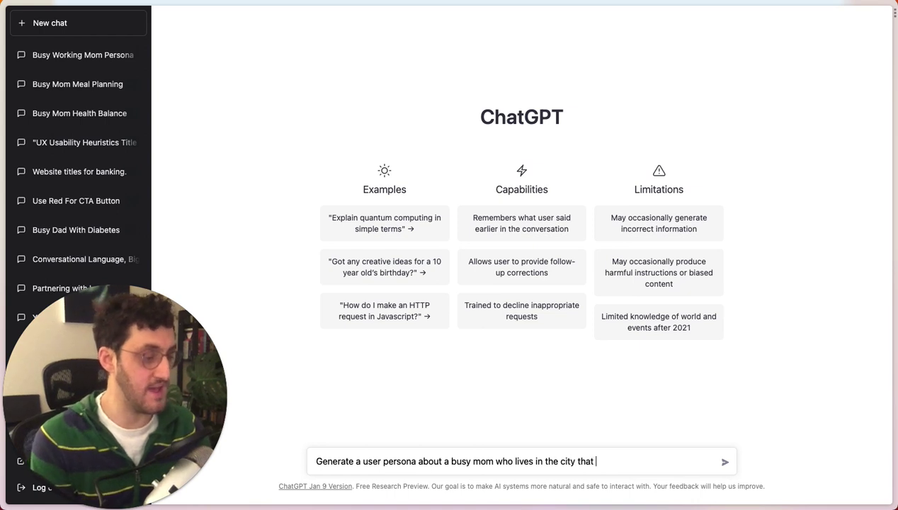
Finish the prompt with "wants to make sure her kids eat healthy without compromising time away from her hobbies and career." and send it
{"action": "type", "text": "wants to make su"}
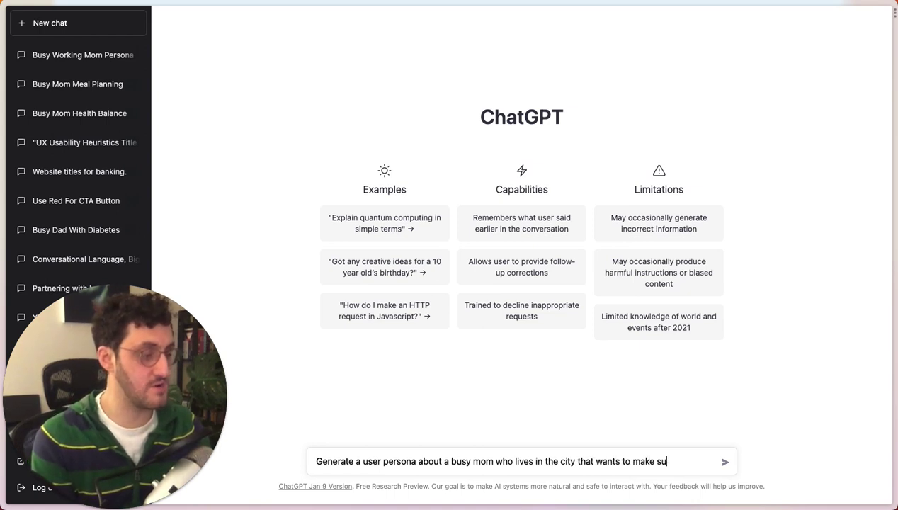
{"action": "type", "text": "re her kids eat"}
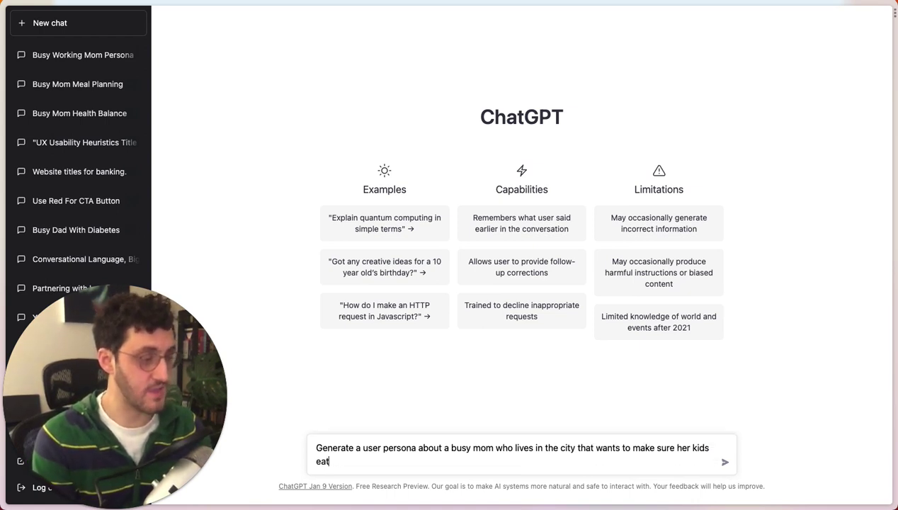
{"action": "type", "text": " healthy withou"}
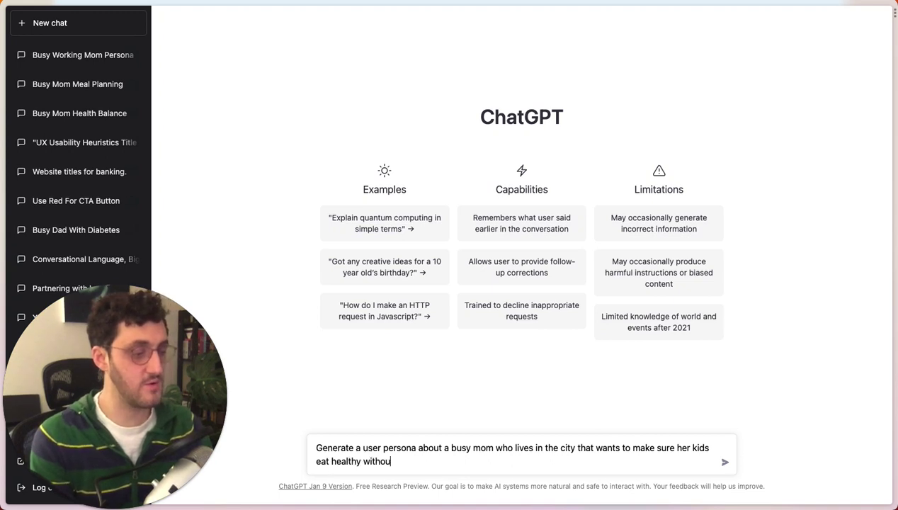
{"action": "type", "text": "t compromis"}
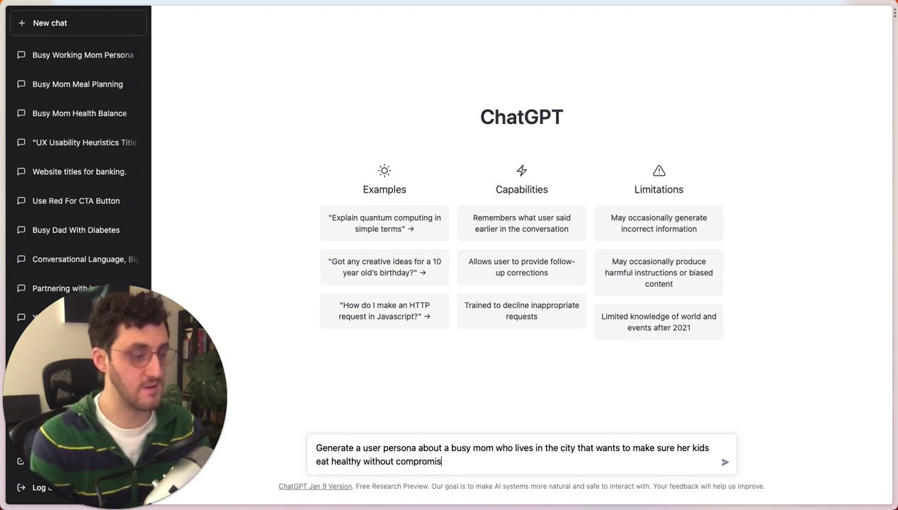
{"action": "type", "text": "ing time away"}
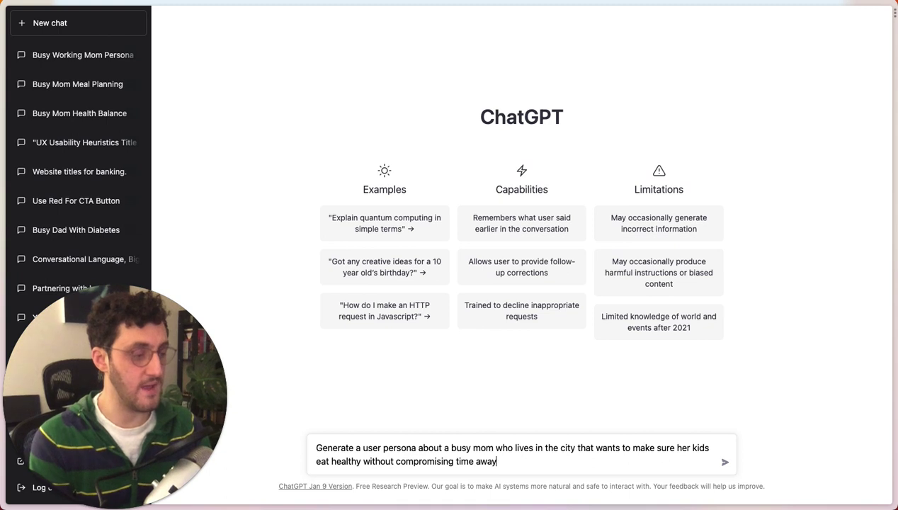
{"action": "type", "text": " from her hob"}
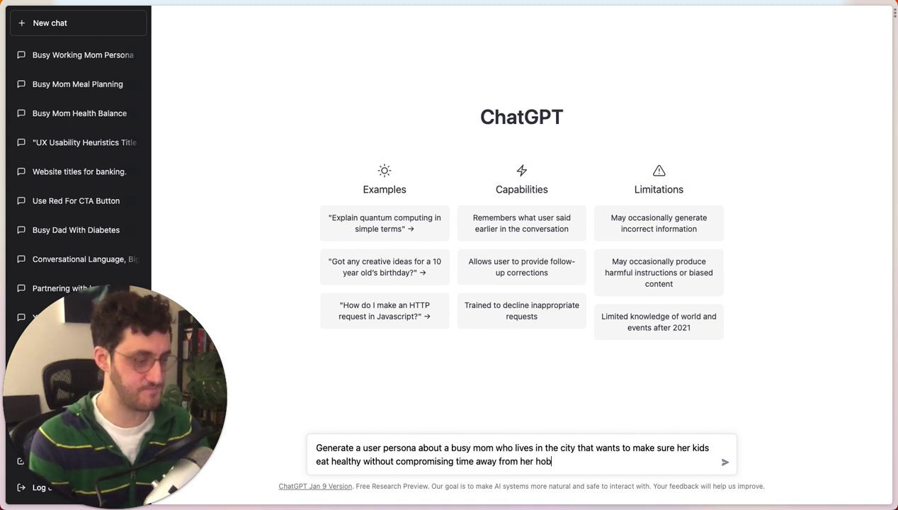
{"action": "type", "text": "bies and career."}
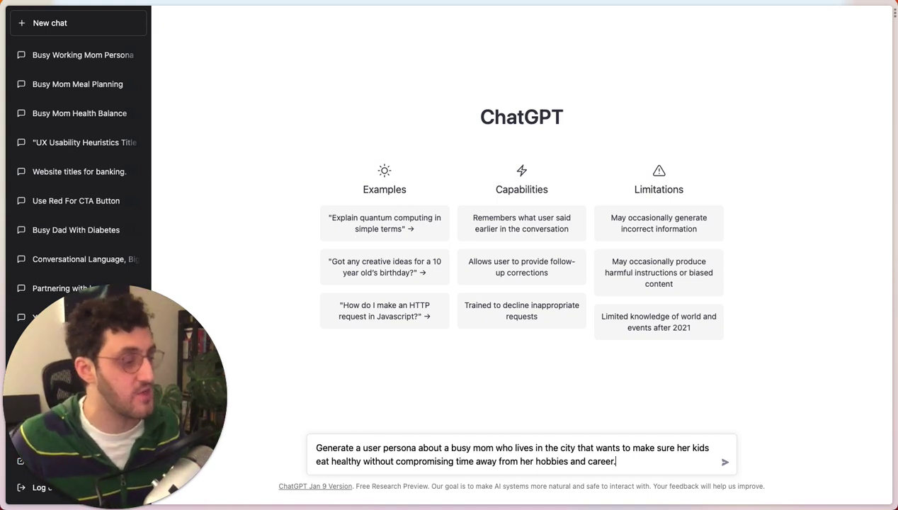
{"action": "key", "text": "Return"}
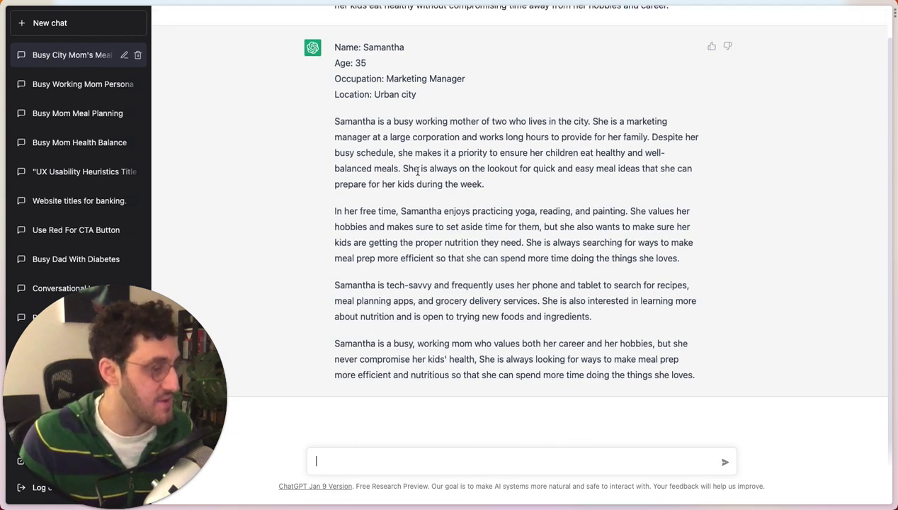
Read through the generated persona's background, hobbies and meal-prep needs, and compare it with the original prompt
{"action": "left_click_drag", "start_coordinate": [415, 121], "coordinate": [478, 345]}
{"action": "left_click", "coordinate": [498, 261]}
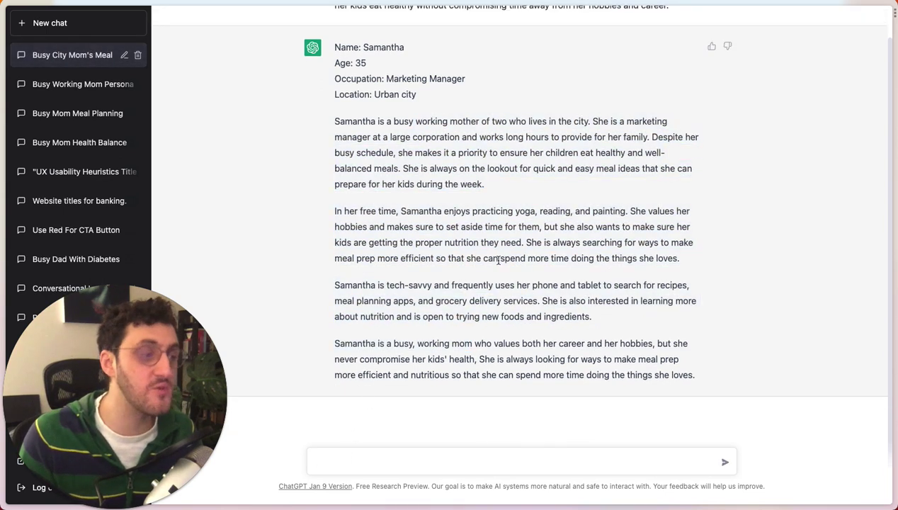
{"action": "left_click_drag", "start_coordinate": [487, 168], "coordinate": [568, 302]}
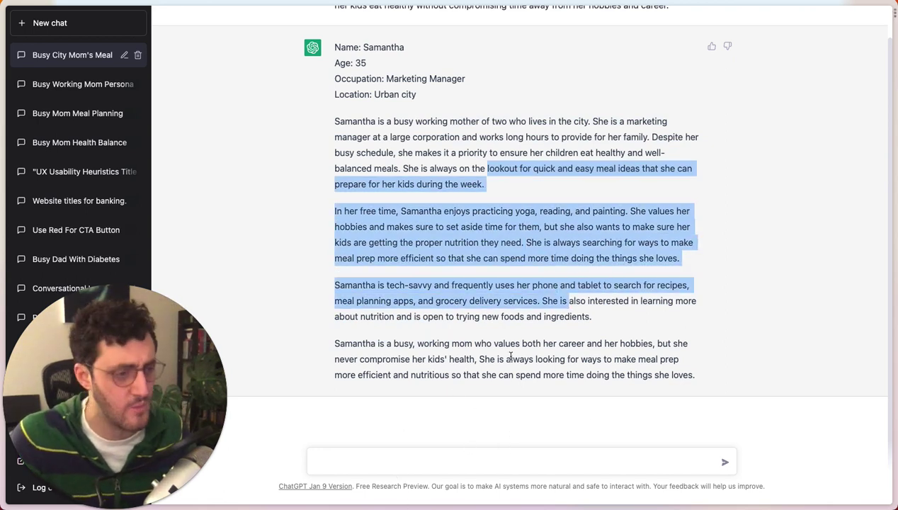
{"action": "left_click", "coordinate": [500, 285]}
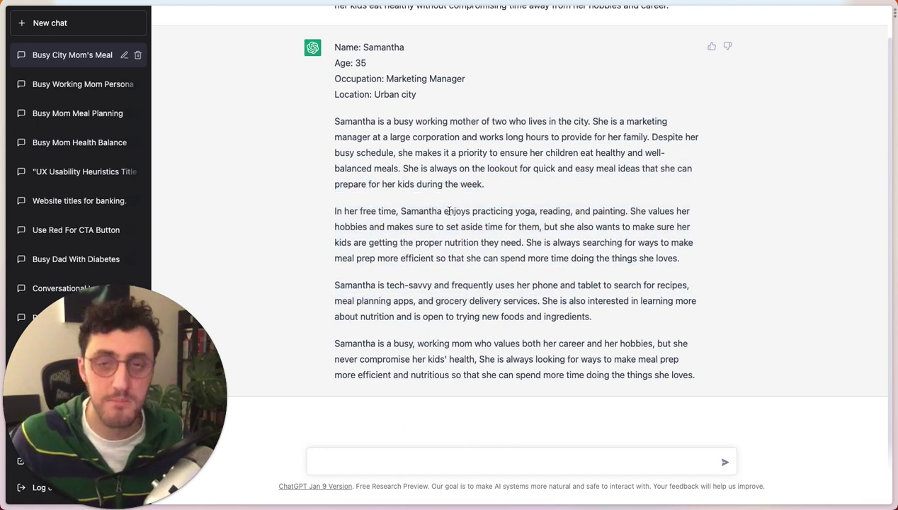
{"action": "left_click_drag", "start_coordinate": [504, 186], "coordinate": [565, 107]}
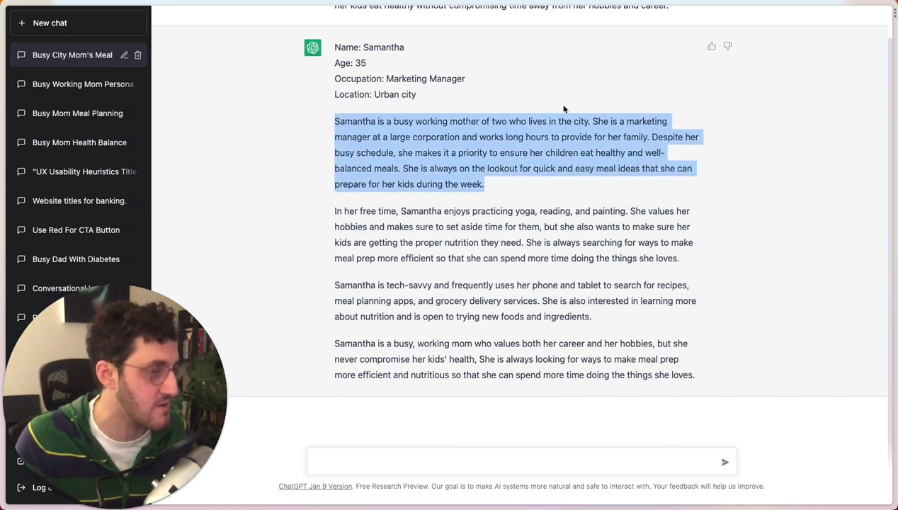
{"action": "left_click_drag", "start_coordinate": [393, 157], "coordinate": [537, 169]}
{"action": "left_click", "coordinate": [549, 165]}
{"action": "double_click", "coordinate": [425, 169]}
{"action": "left_click_drag", "start_coordinate": [454, 170], "coordinate": [389, 168]}
{"action": "left_click_drag", "start_coordinate": [381, 206], "coordinate": [691, 259]}
{"action": "left_click", "coordinate": [676, 275]}
{"action": "left_click_drag", "start_coordinate": [525, 241], "coordinate": [687, 253]}
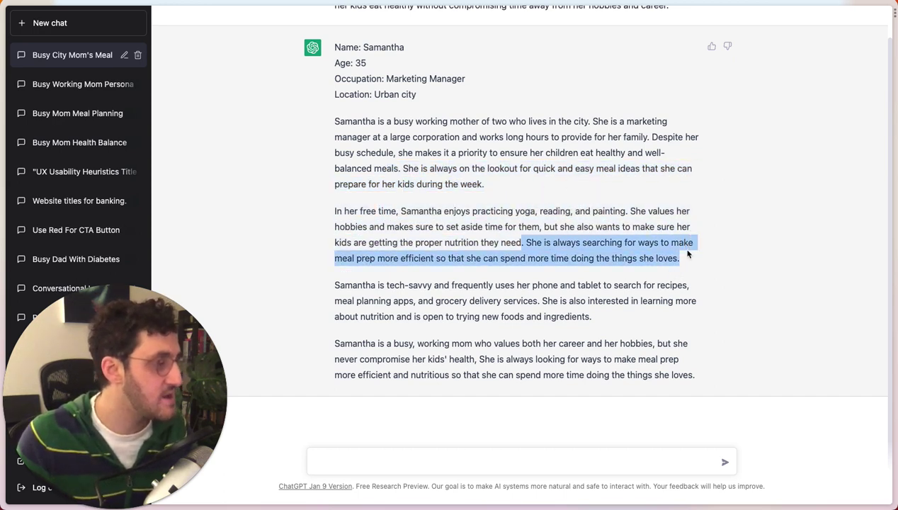
{"action": "left_click_drag", "start_coordinate": [420, 258], "coordinate": [606, 267]}
{"action": "left_click", "coordinate": [609, 253]}
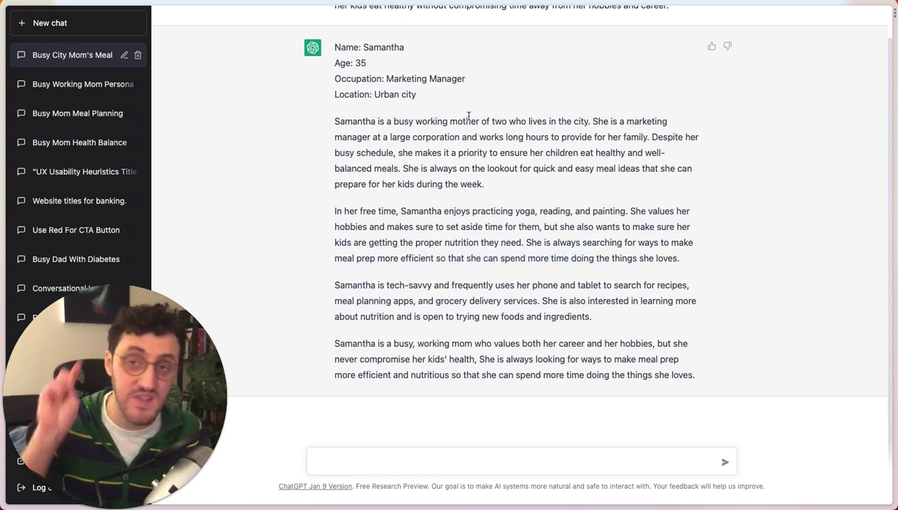
{"action": "scroll", "coordinate": [482, 78], "scroll_direction": "up", "scroll_amount": 1}
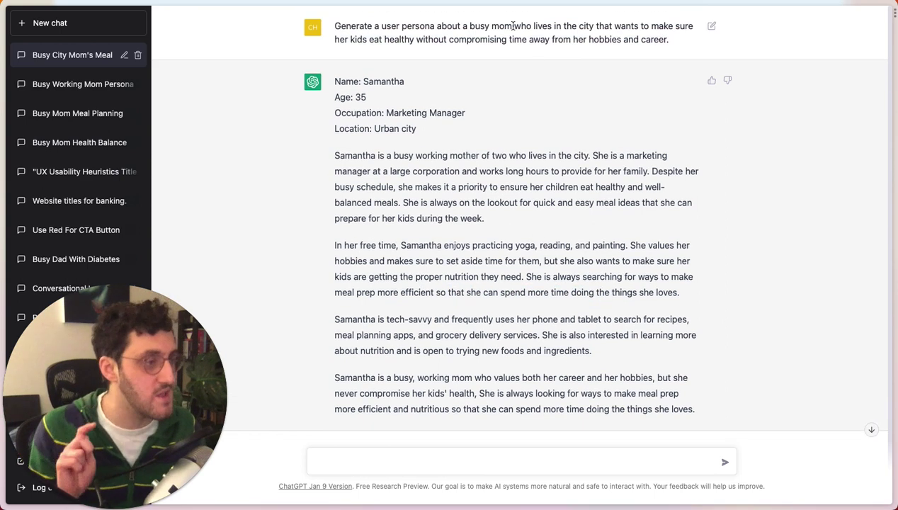
{"action": "left_click_drag", "start_coordinate": [678, 49], "coordinate": [338, 28]}
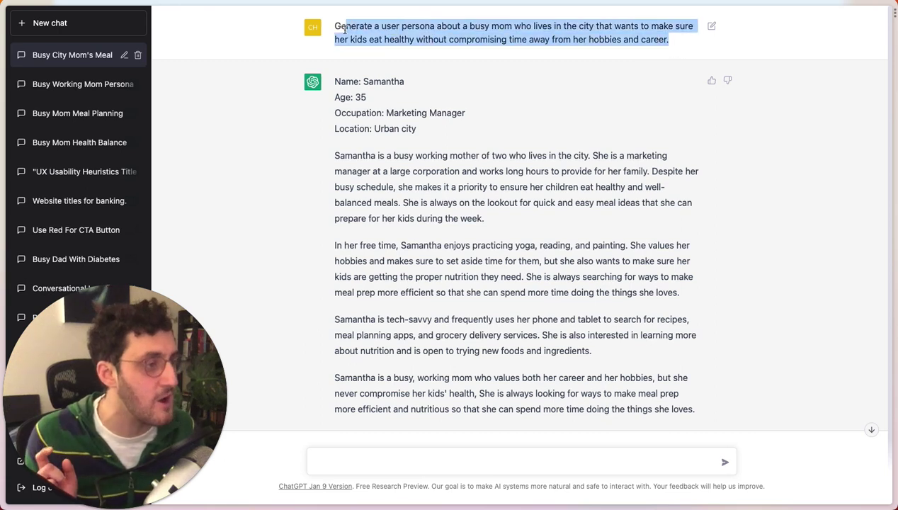
{"action": "left_click", "coordinate": [472, 292]}
{"action": "scroll", "coordinate": [475, 296], "scroll_direction": "down", "scroll_amount": 1}
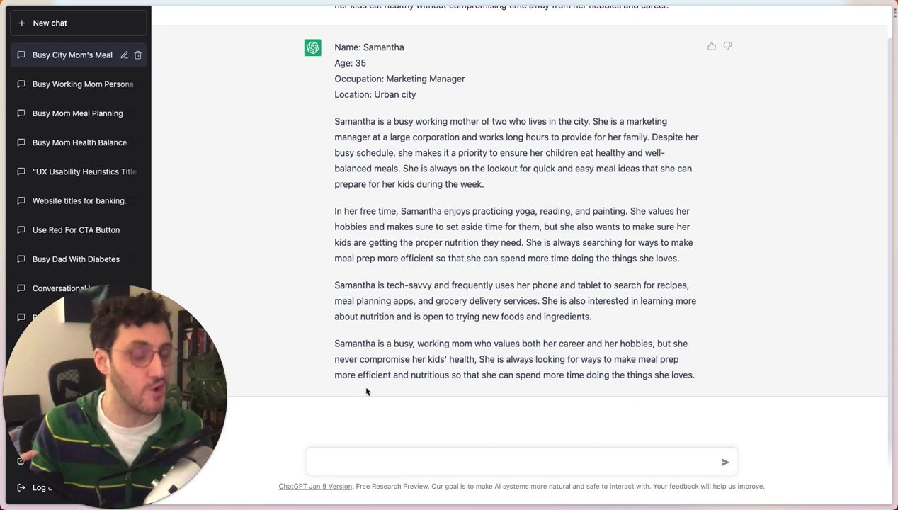
Ask for a rewrite of the persona in which the mom doesn't like cooking this time
{"action": "left_click", "coordinate": [379, 462]}
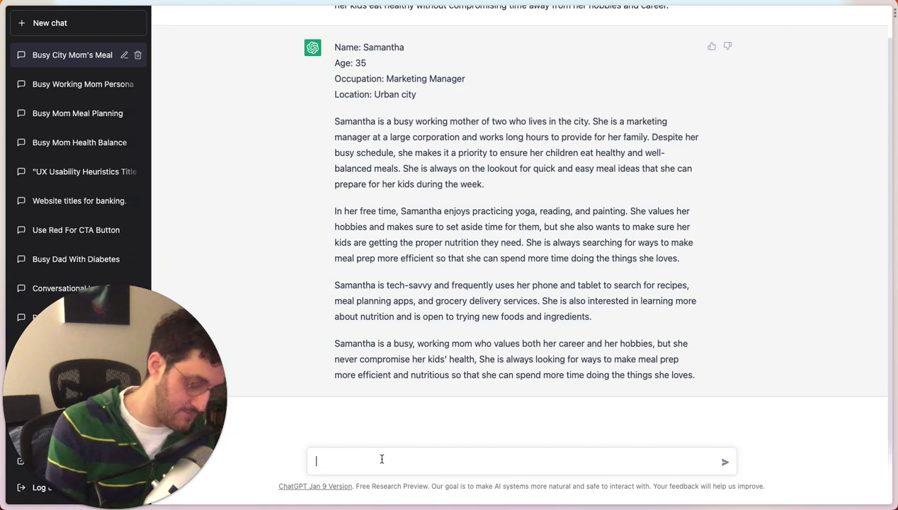
{"action": "type", "text": "Rewri"}
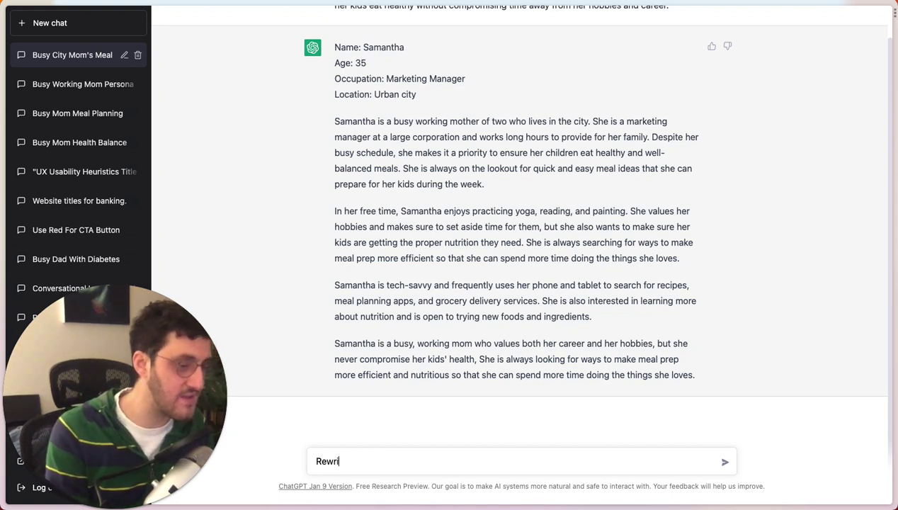
{"action": "type", "text": "te it but this time Samantha doesn't like cooking."}
{"action": "key", "text": "Return"}
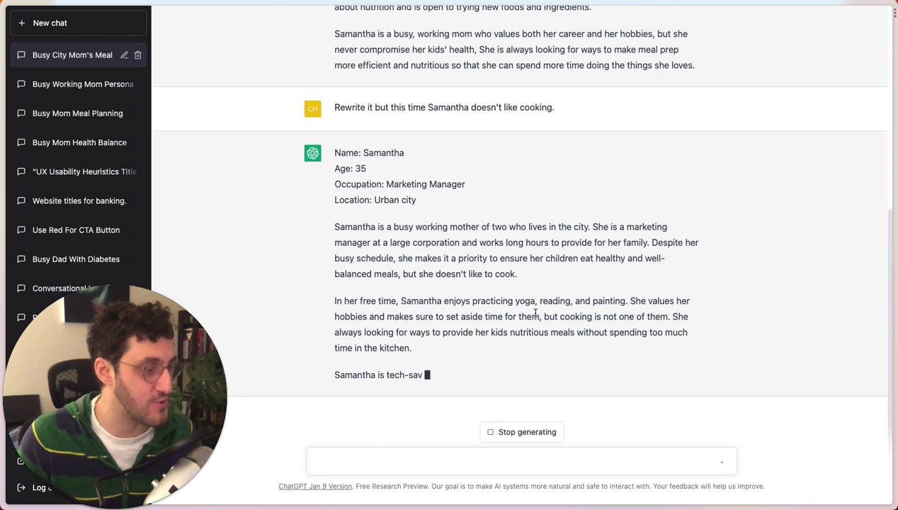
Examine how the rewritten persona treats cooking, hobbies and meal delivery options
{"action": "left_click_drag", "start_coordinate": [545, 316], "coordinate": [661, 317]}
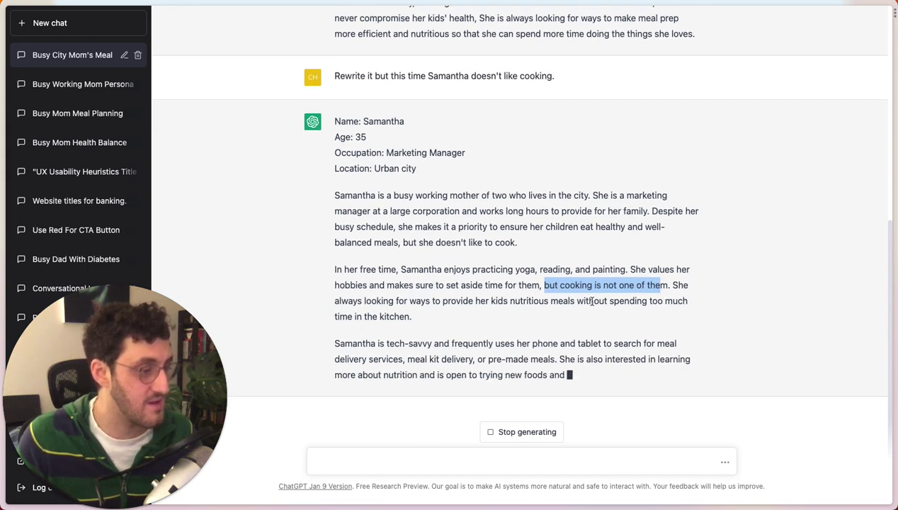
{"action": "left_click_drag", "start_coordinate": [417, 316], "coordinate": [682, 325]}
{"action": "left_click", "coordinate": [438, 320]}
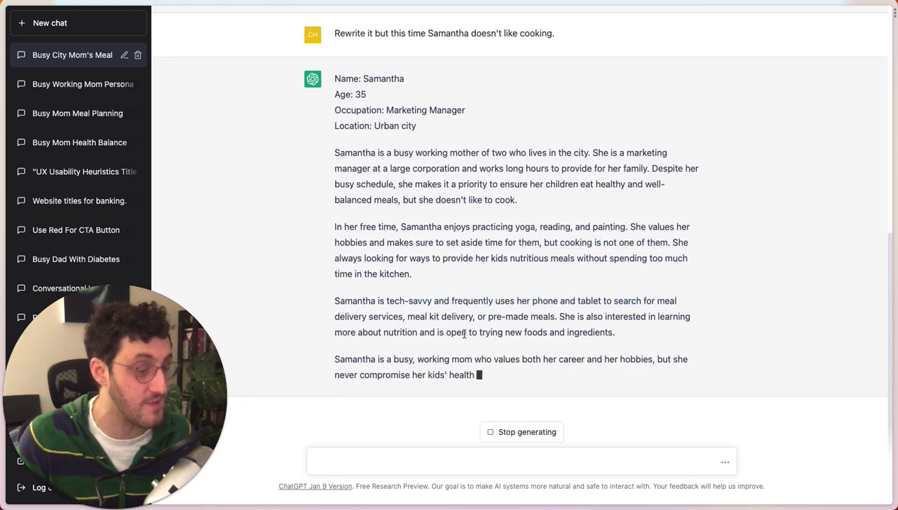
{"action": "left_click_drag", "start_coordinate": [439, 321], "coordinate": [645, 316]}
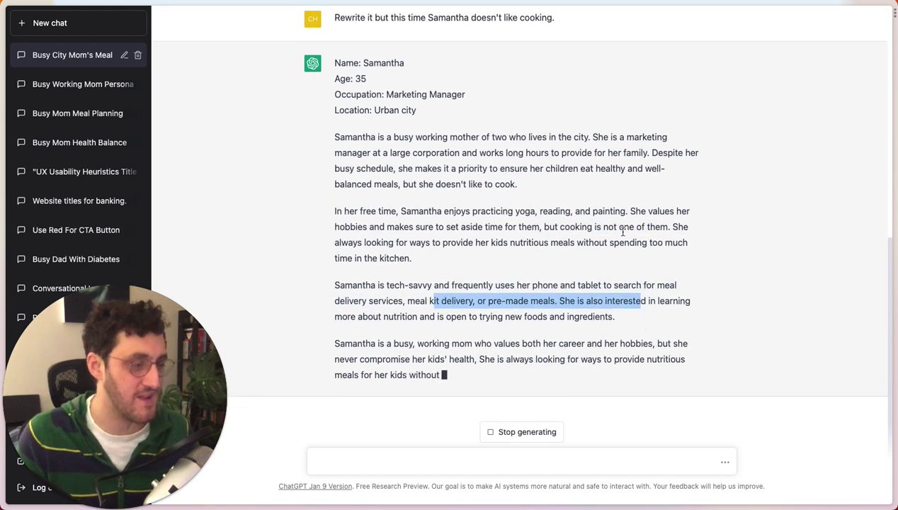
{"action": "left_click", "coordinate": [578, 370]}
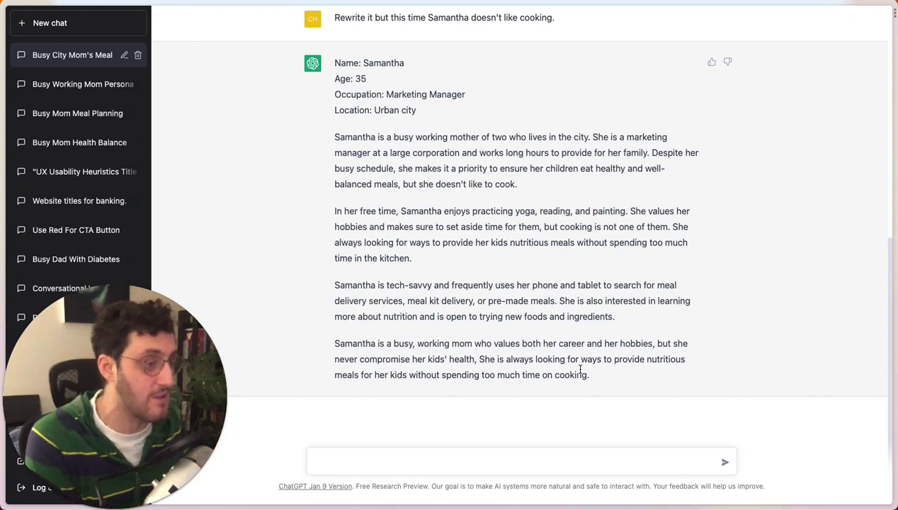
{"action": "left_click_drag", "start_coordinate": [623, 390], "coordinate": [332, 137]}
{"action": "left_click", "coordinate": [347, 199]}
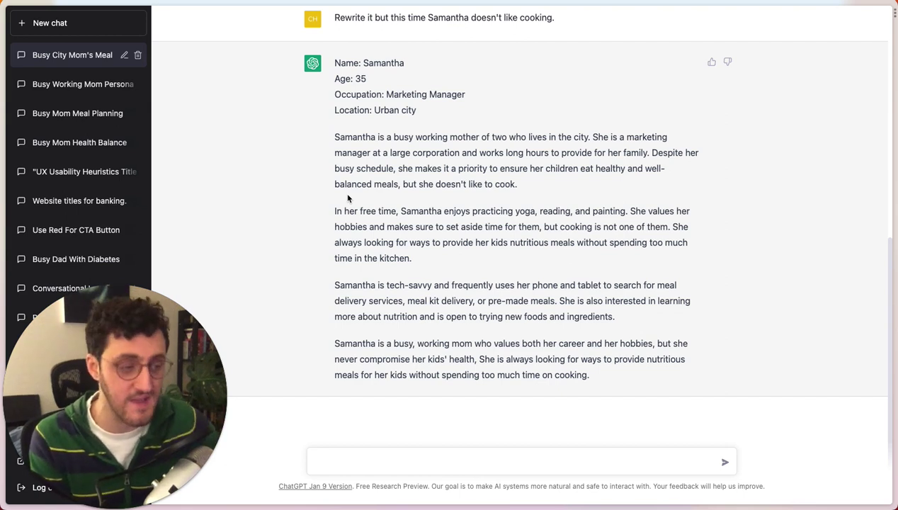
Send the follow-up prompt "Write this in the format of a user persona"
{"action": "left_click", "coordinate": [372, 456]}
{"action": "type", "text": "Write this in the "}
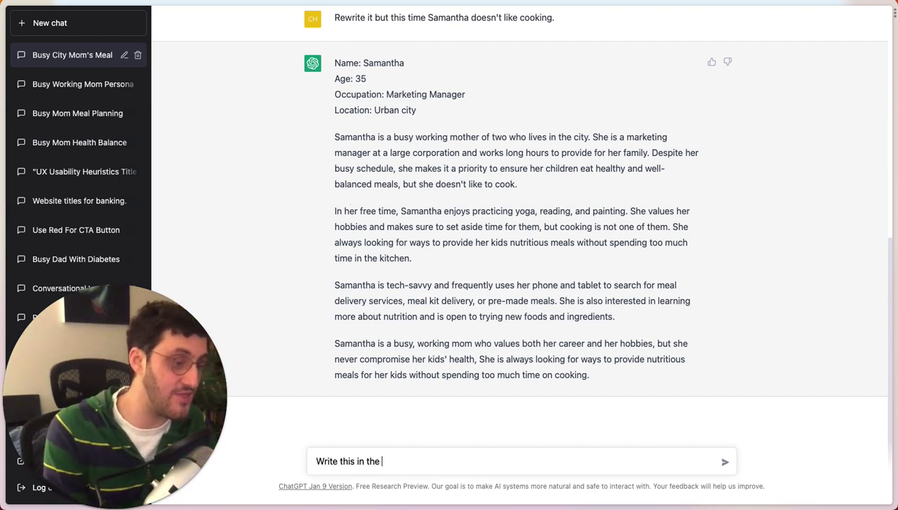
{"action": "type", "text": "format of a user persona"}
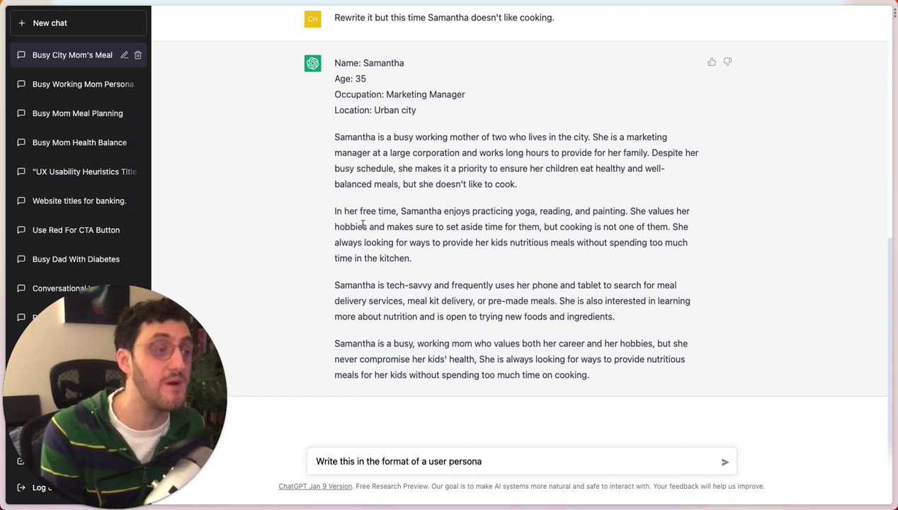
{"action": "left_click_drag", "start_coordinate": [363, 226], "coordinate": [578, 346]}
{"action": "left_click", "coordinate": [529, 452]}
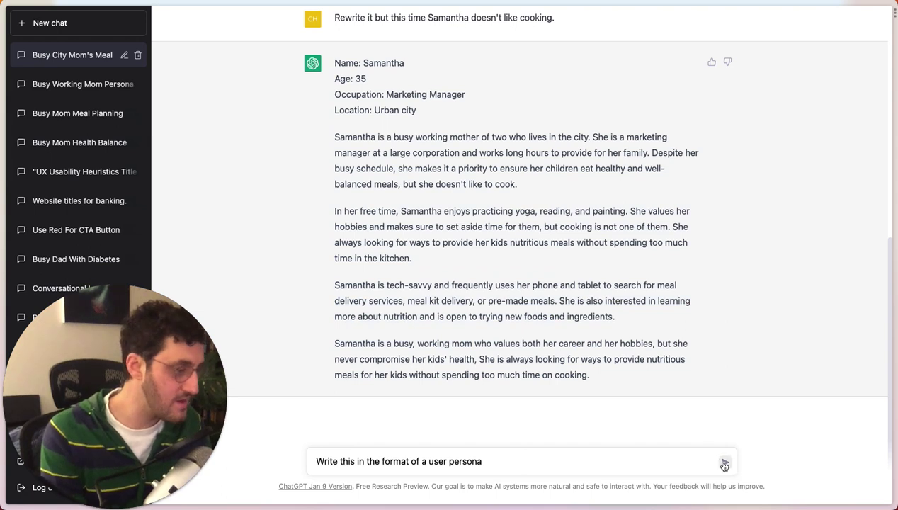
{"action": "left_click", "coordinate": [723, 462]}
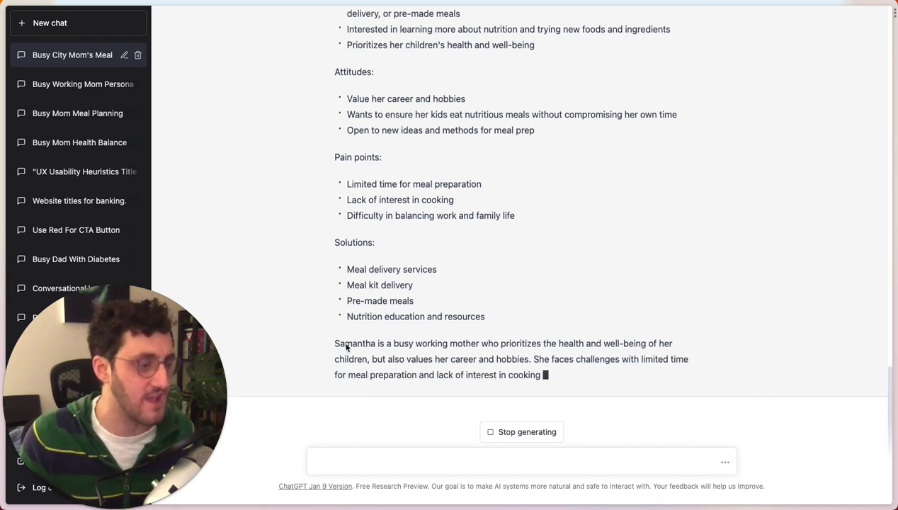
Read through the formatted persona's demographics, goals, challenges, behaviors, attitudes, pain points, solutions and closing summary
{"action": "scroll", "coordinate": [465, 357], "scroll_direction": "up", "scroll_amount": 3}
{"action": "scroll", "coordinate": [465, 357], "scroll_direction": "down", "scroll_amount": 3}
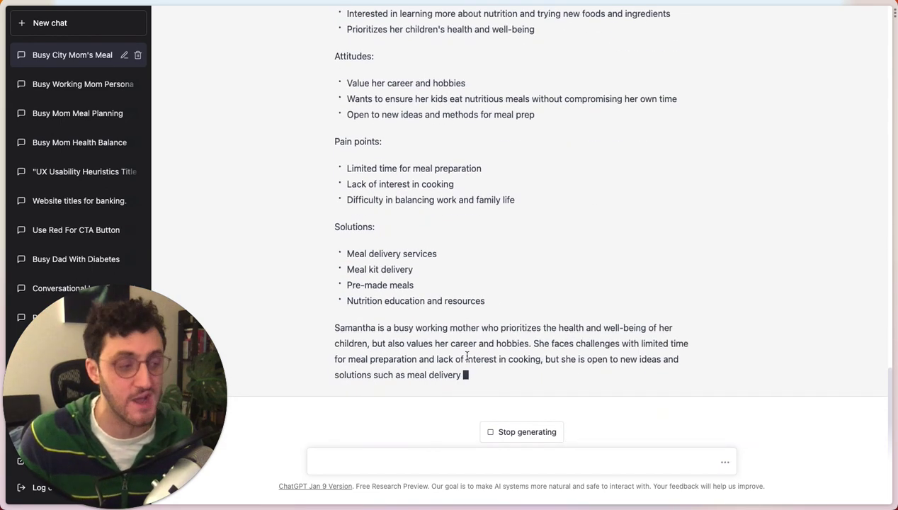
{"action": "scroll", "coordinate": [467, 359], "scroll_direction": "up", "scroll_amount": 5}
{"action": "scroll", "coordinate": [454, 332], "scroll_direction": "up", "scroll_amount": 3}
{"action": "scroll", "coordinate": [449, 295], "scroll_direction": "down", "scroll_amount": 5}
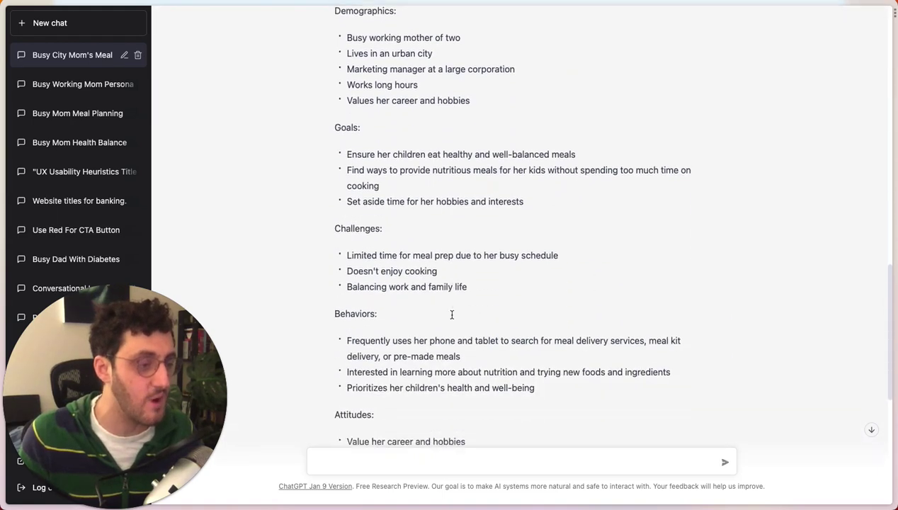
{"action": "scroll", "coordinate": [466, 369], "scroll_direction": "down", "scroll_amount": 3}
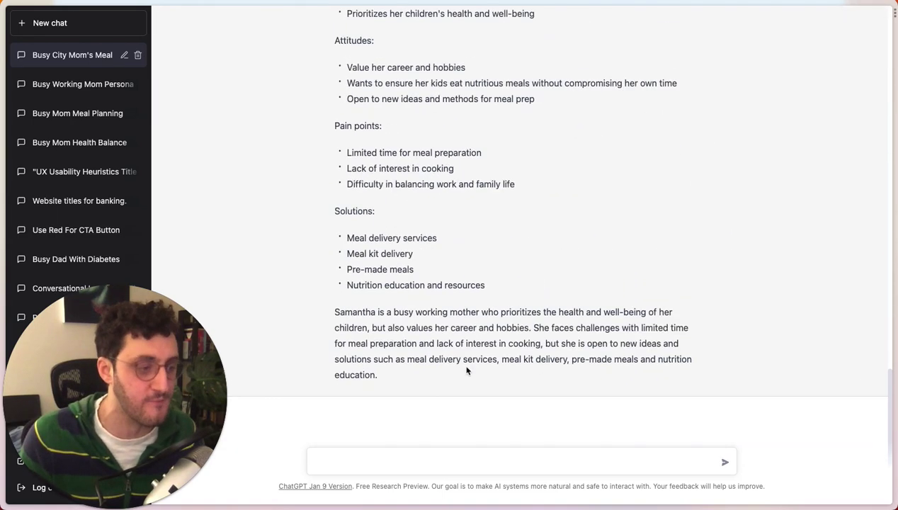
{"action": "left_click_drag", "start_coordinate": [418, 381], "coordinate": [332, 316]}
{"action": "left_click", "coordinate": [411, 365]}
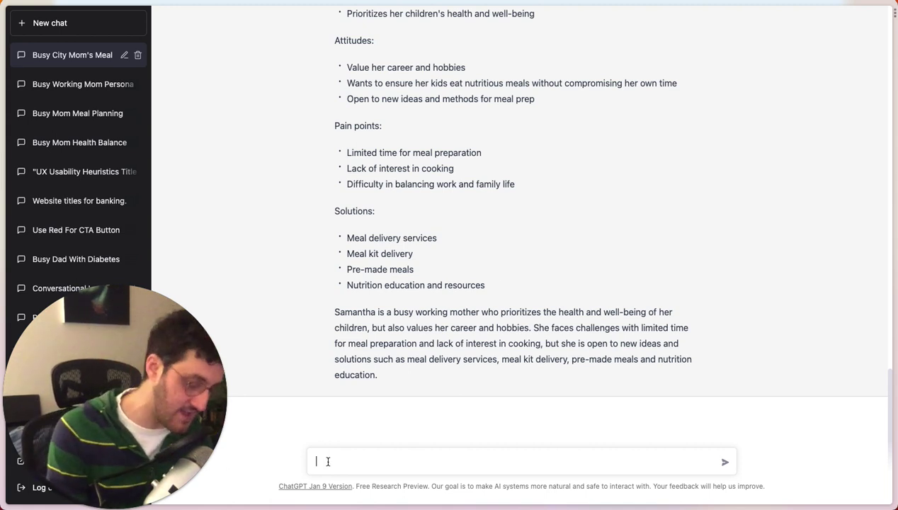
Begin a new prompt with "Now write me an email to my colleague with"
{"action": "type", "text": "Now w"}
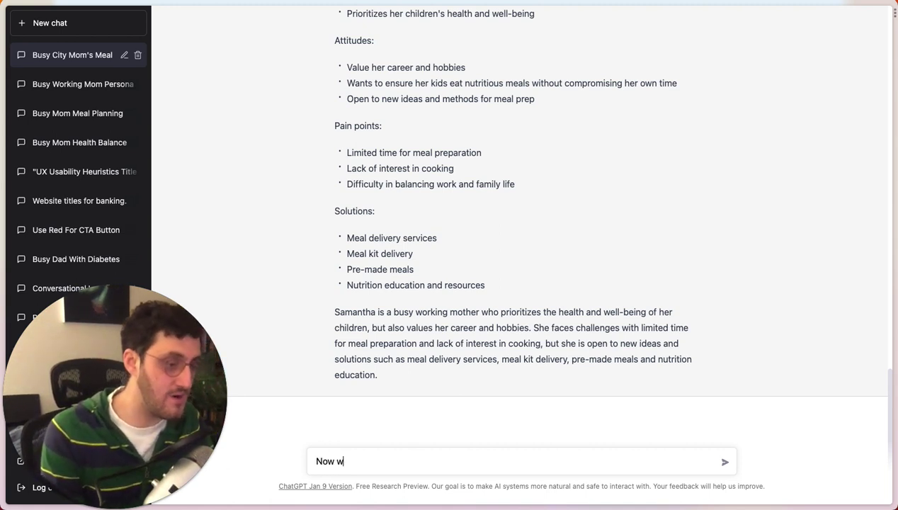
{"action": "type", "text": "rite me an email to my c"}
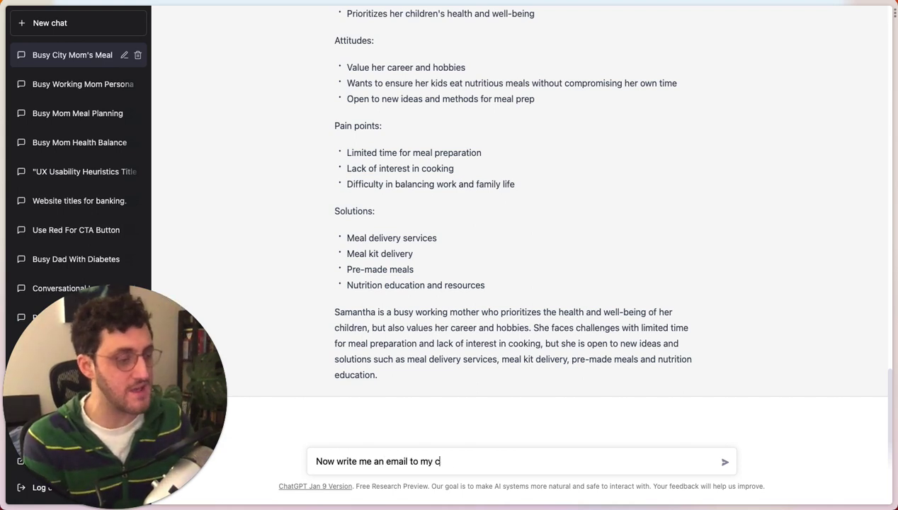
{"action": "type", "text": "ollag"}
{"action": "key", "text": "BackSpace"}
{"action": "key", "text": "BackSpace"}
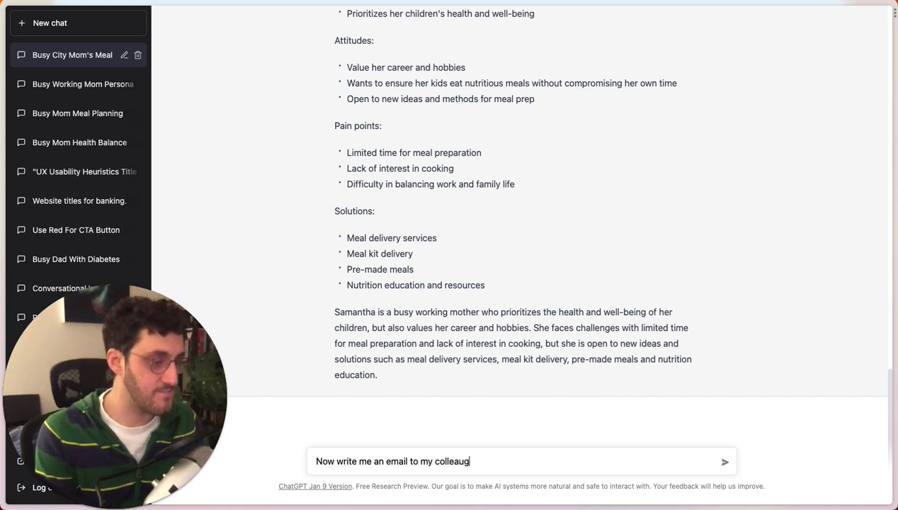
{"action": "key", "text": "BackSpace"}
{"action": "key", "text": "BackSpace"}
{"action": "key", "text": "BackSpace"}
{"action": "type", "text": "ague with "}
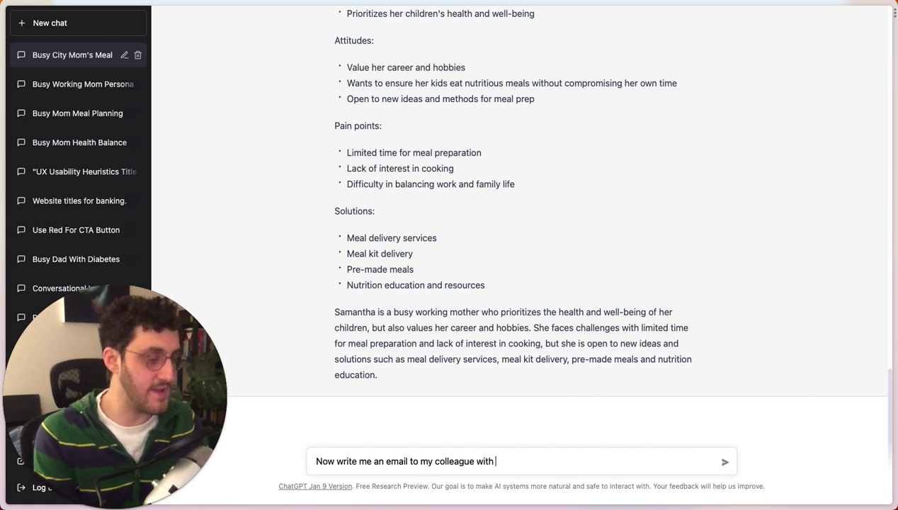
Complete the email prompt with "a 3-bullet point summary of this persona and ask them for their feedback" and send it
{"action": "type", "text": "a 3-bul"}
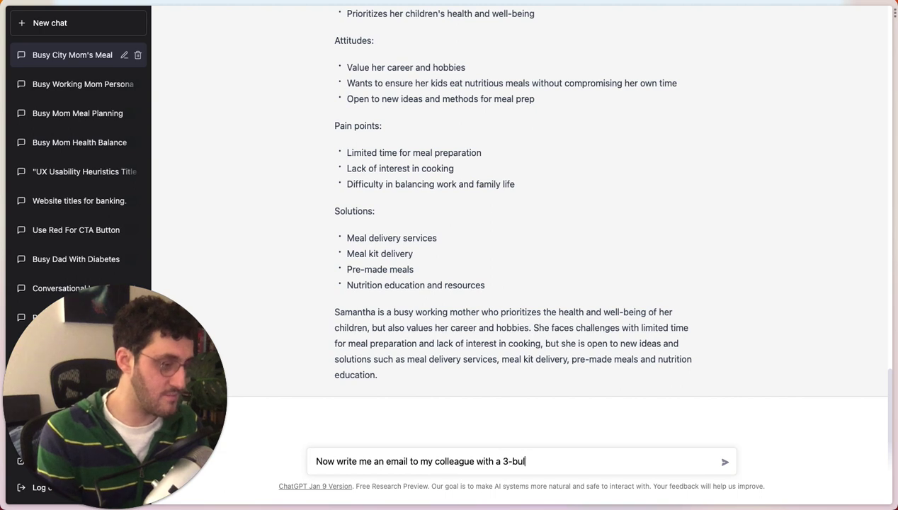
{"action": "type", "text": "leet"}
{"action": "key", "text": "BackSpace"}
{"action": "key", "text": "BackSpace"}
{"action": "type", "text": "t point summary of this"}
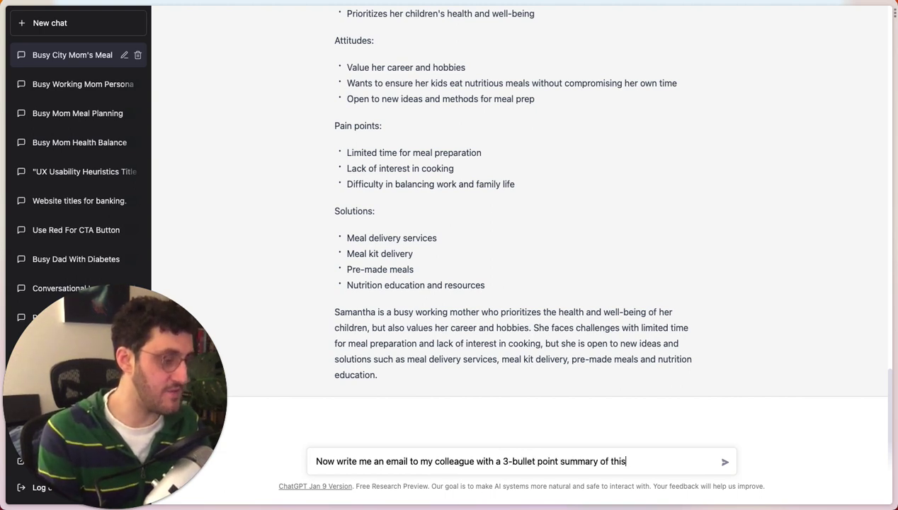
{"action": "type", "text": " persona and "}
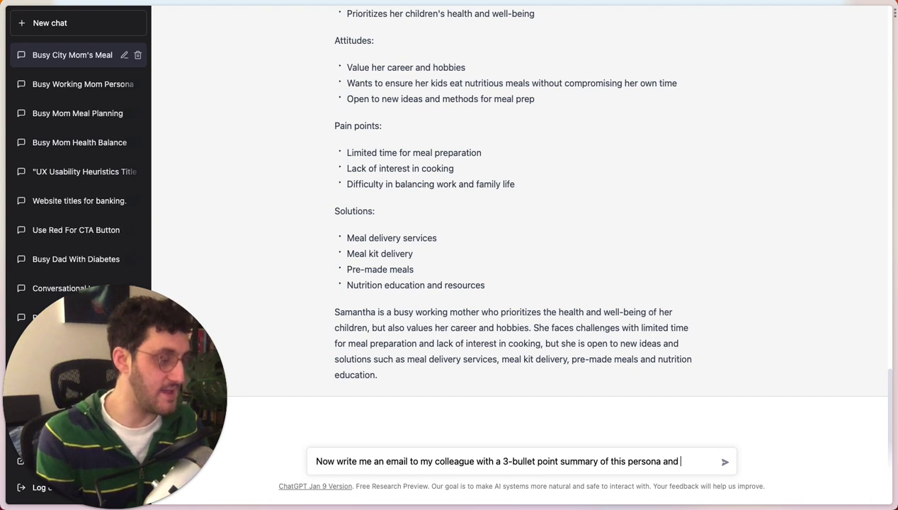
{"action": "type", "text": "ask them for their "}
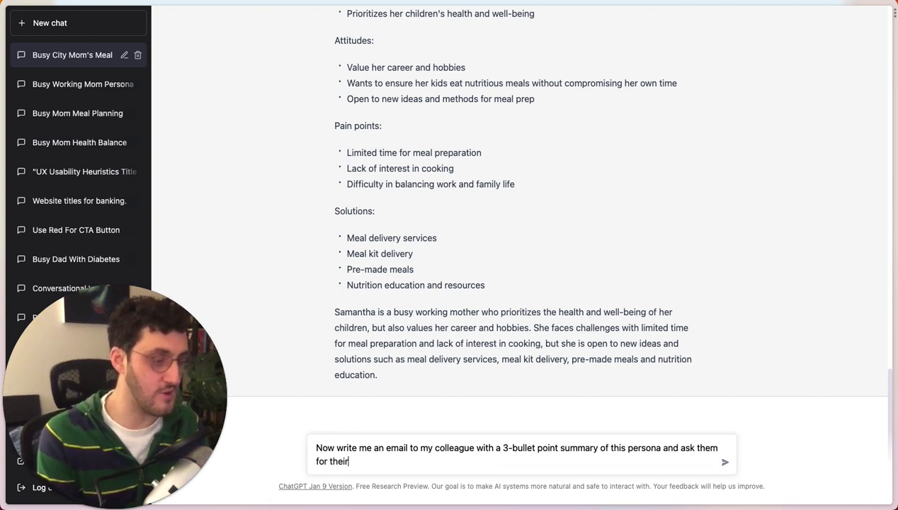
{"action": "type", "text": "feedback"}
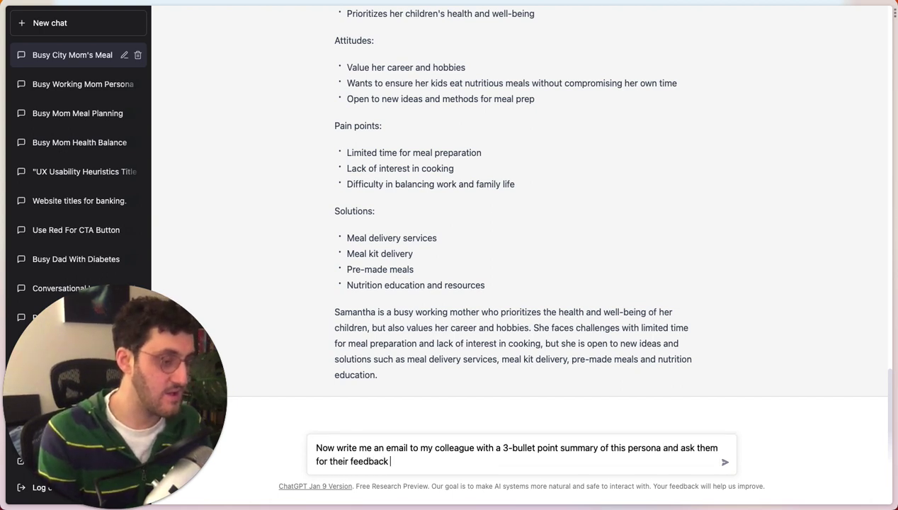
{"action": "key", "text": "Return"}
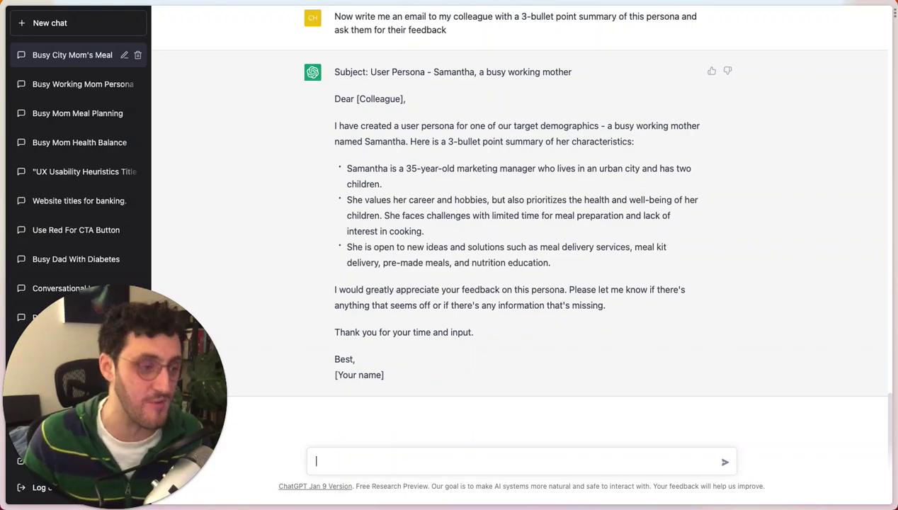
Review the structured persona and the earlier rewritten narrative, and compare them with the generated colleague email
{"action": "scroll", "coordinate": [321, 192], "scroll_direction": "up", "scroll_amount": 15}
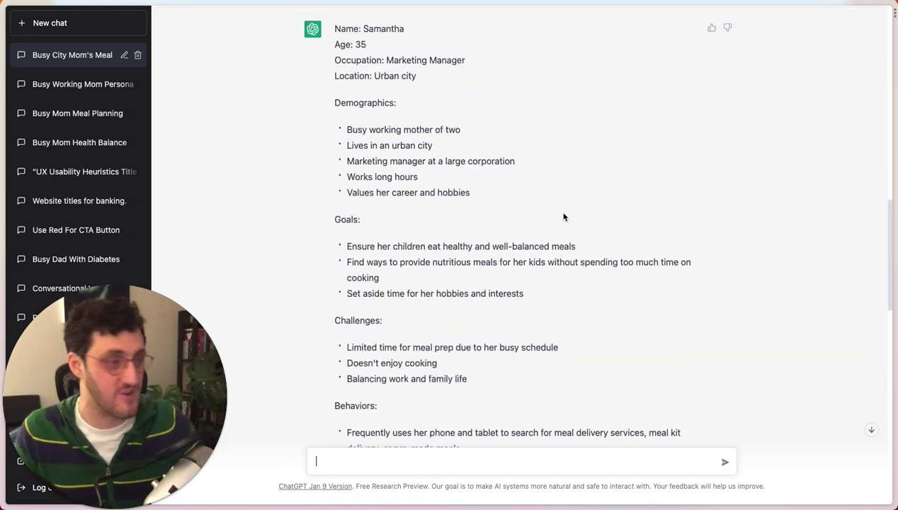
{"action": "scroll", "coordinate": [563, 212], "scroll_direction": "up", "scroll_amount": 10}
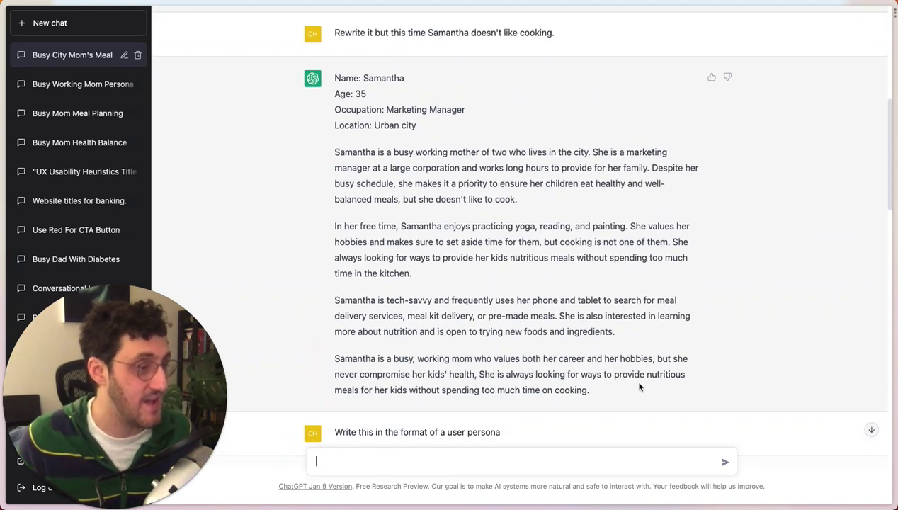
{"action": "left_click_drag", "start_coordinate": [645, 389], "coordinate": [331, 149]}
{"action": "scroll", "coordinate": [555, 373], "scroll_direction": "down", "scroll_amount": 12}
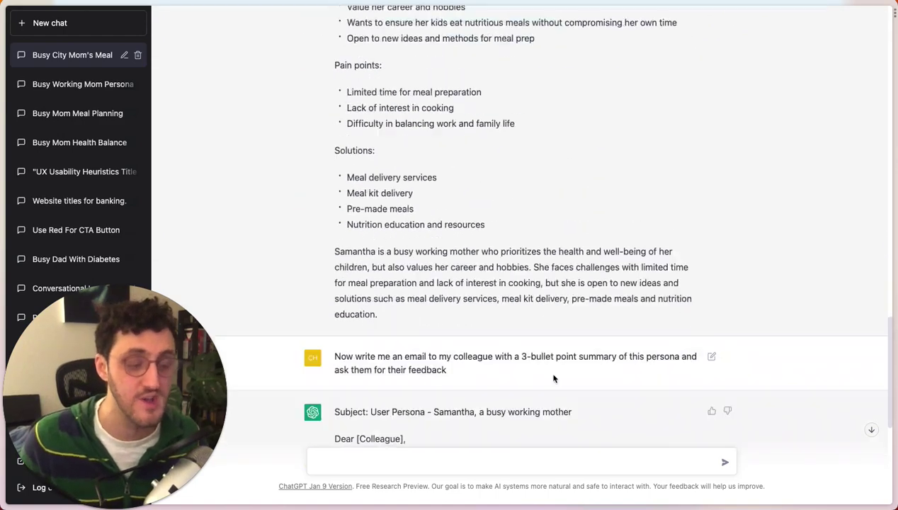
{"action": "scroll", "coordinate": [549, 374], "scroll_direction": "down", "scroll_amount": 5}
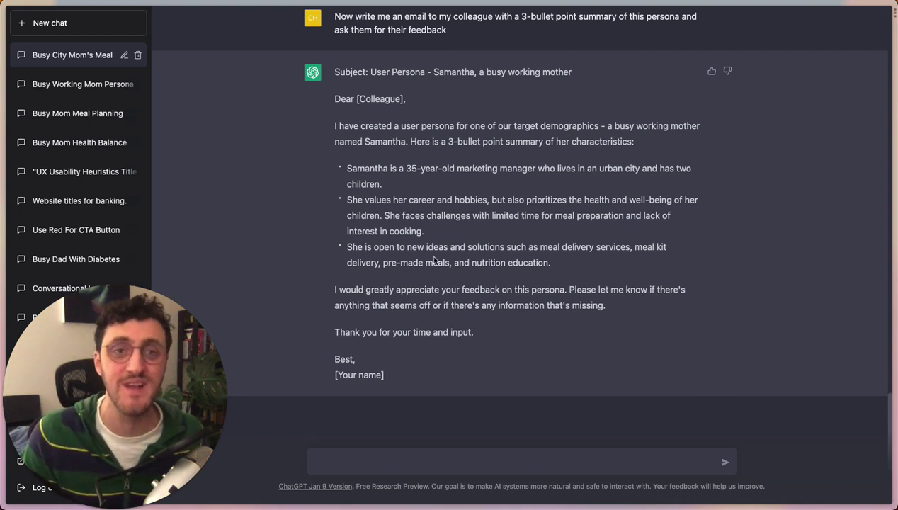
{"action": "mouse_move", "coordinate": [2, 185]}
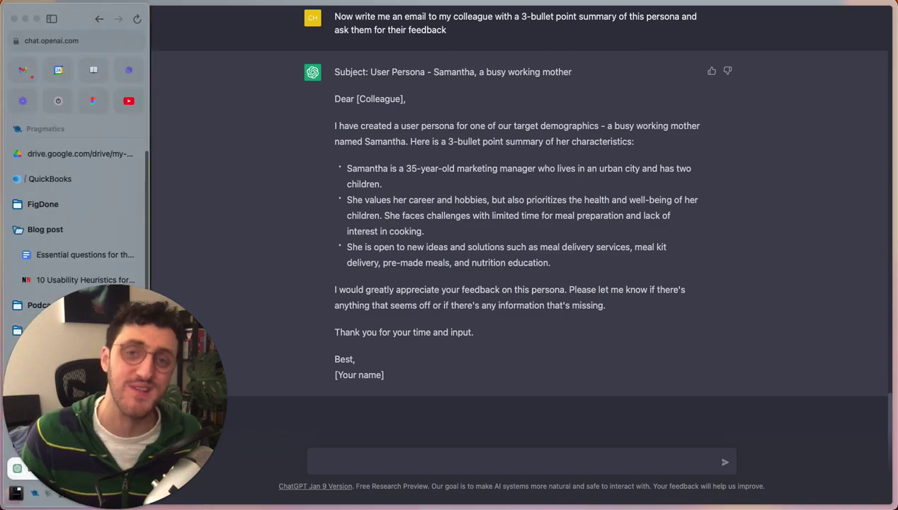